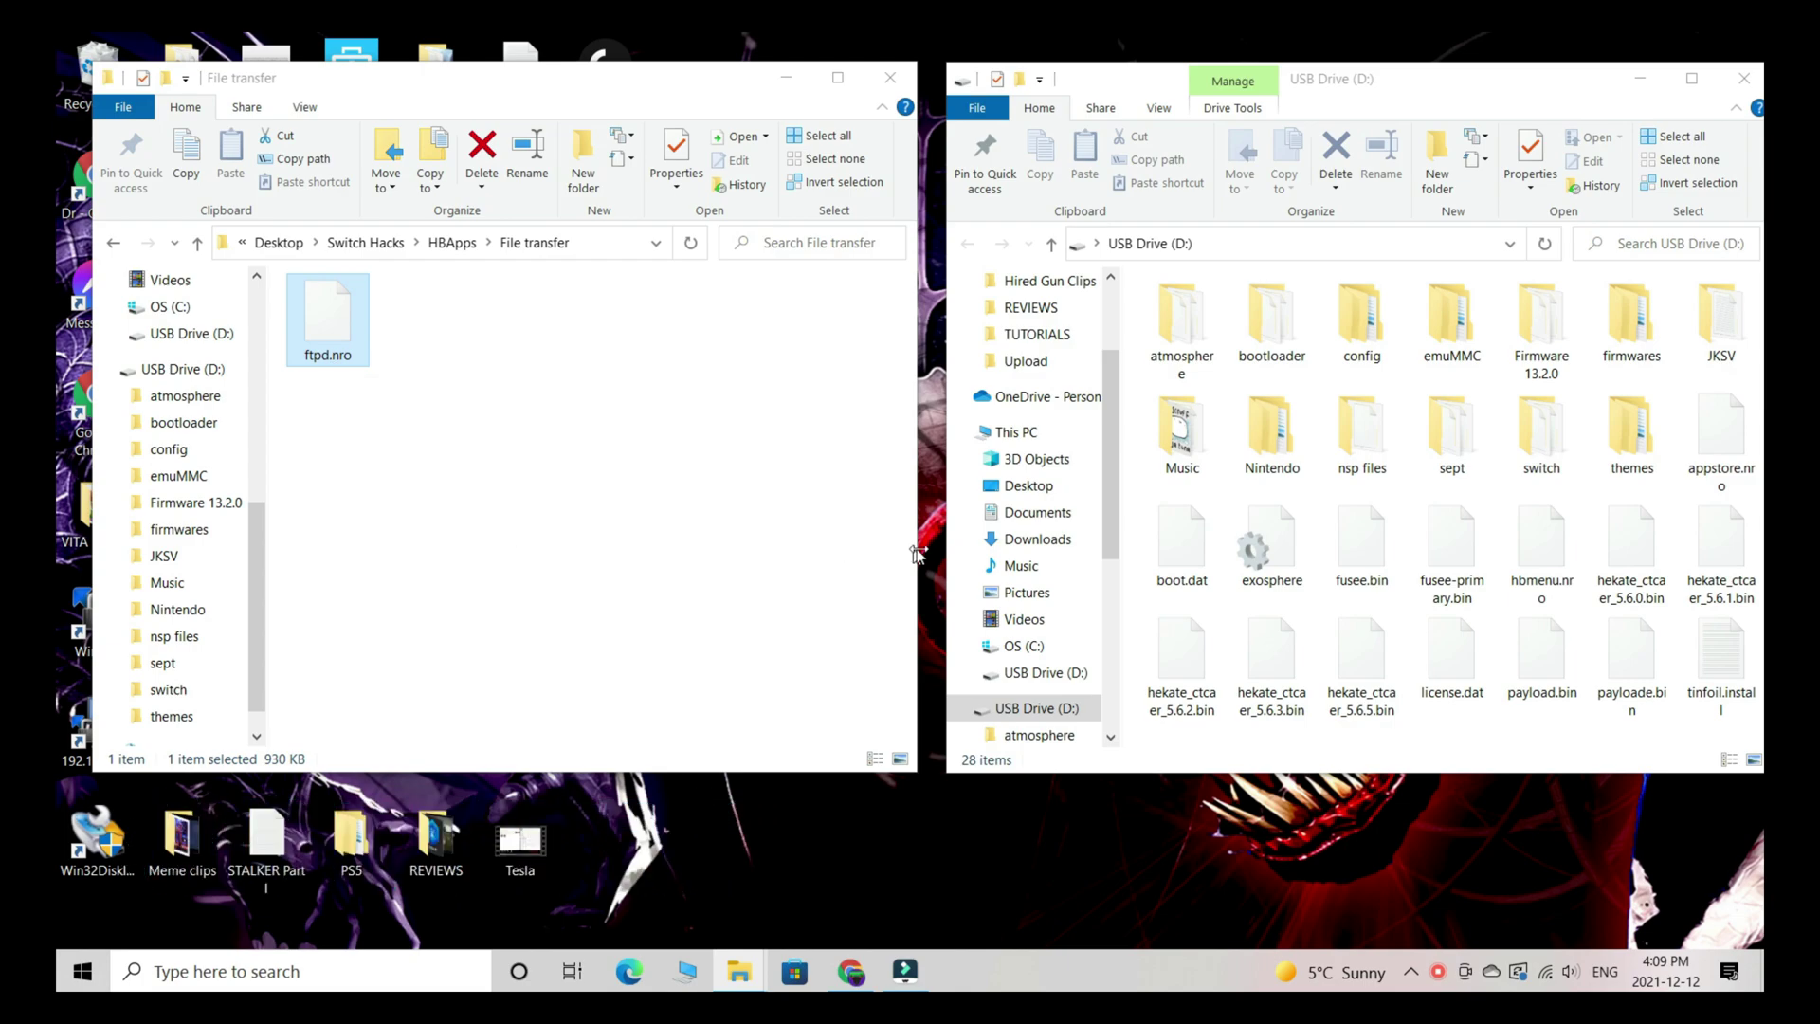
- Copy ftpd.nro into the SD card's switch folder, replacing the existing ftpd.nro
{"action": "double_click", "coordinate": [1548, 429]}
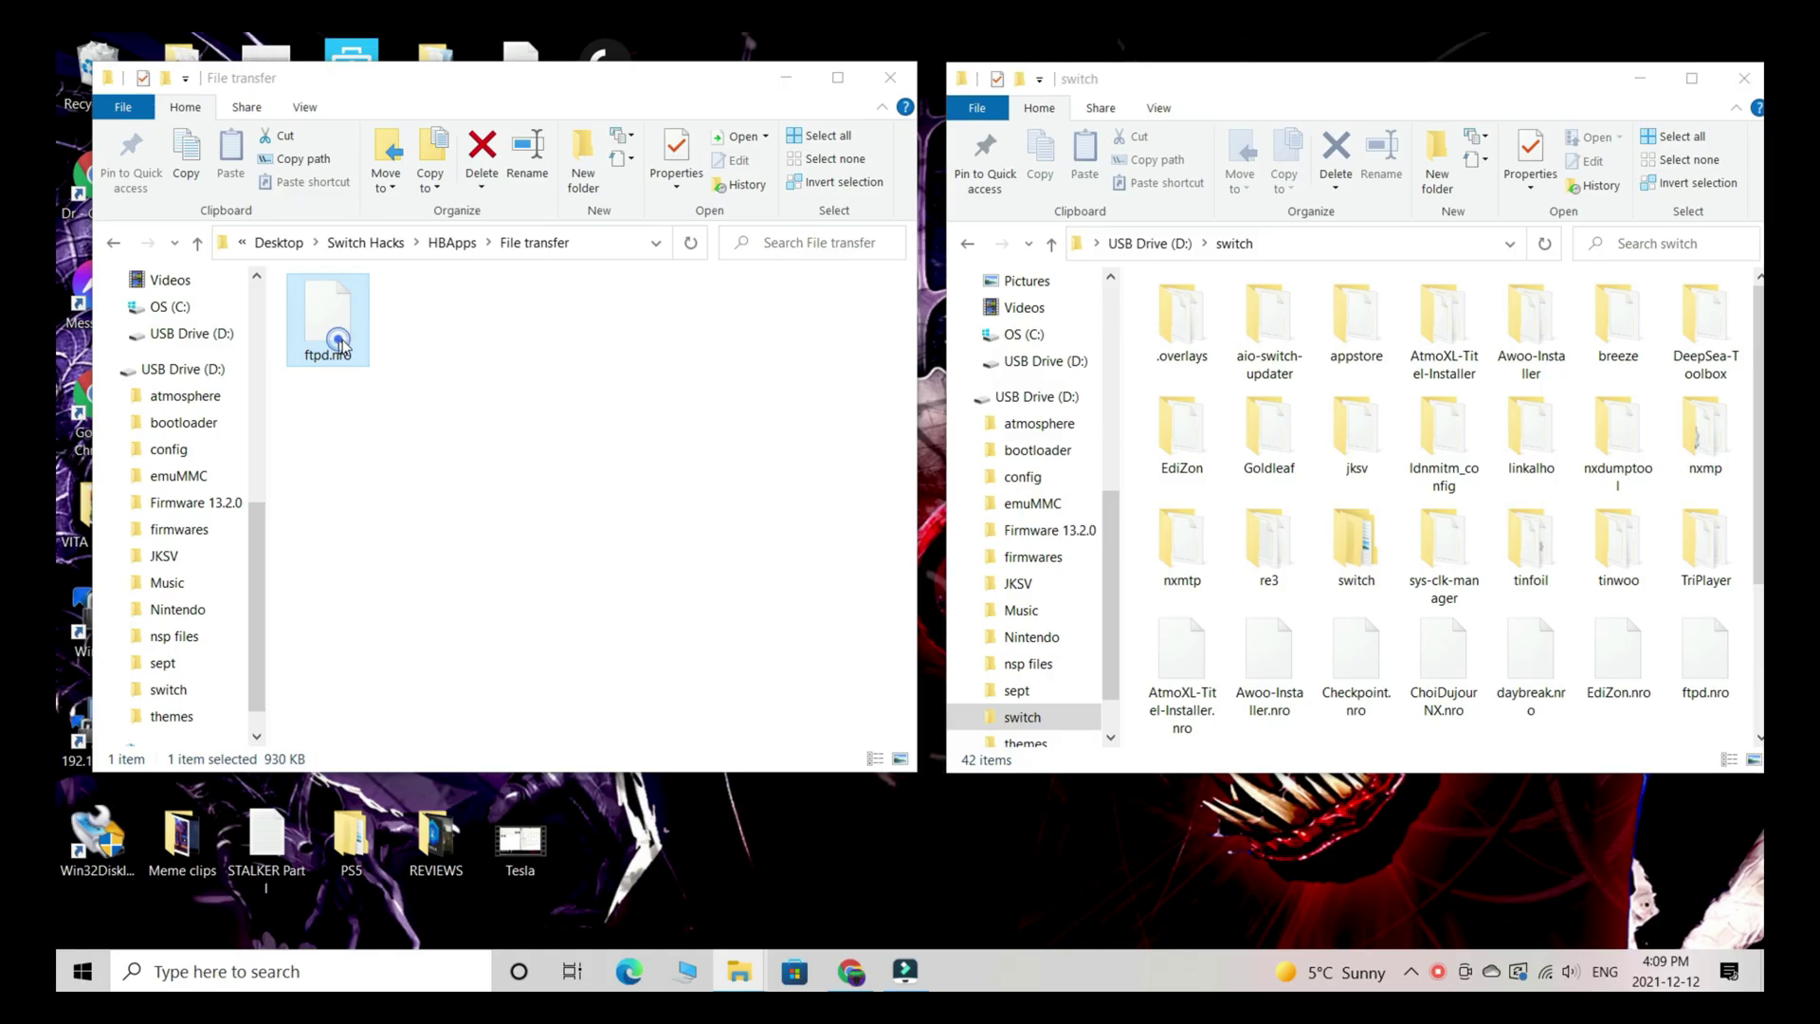
{"action": "left_click_drag", "start_coordinate": [1221, 625], "coordinate": [1345, 627]}
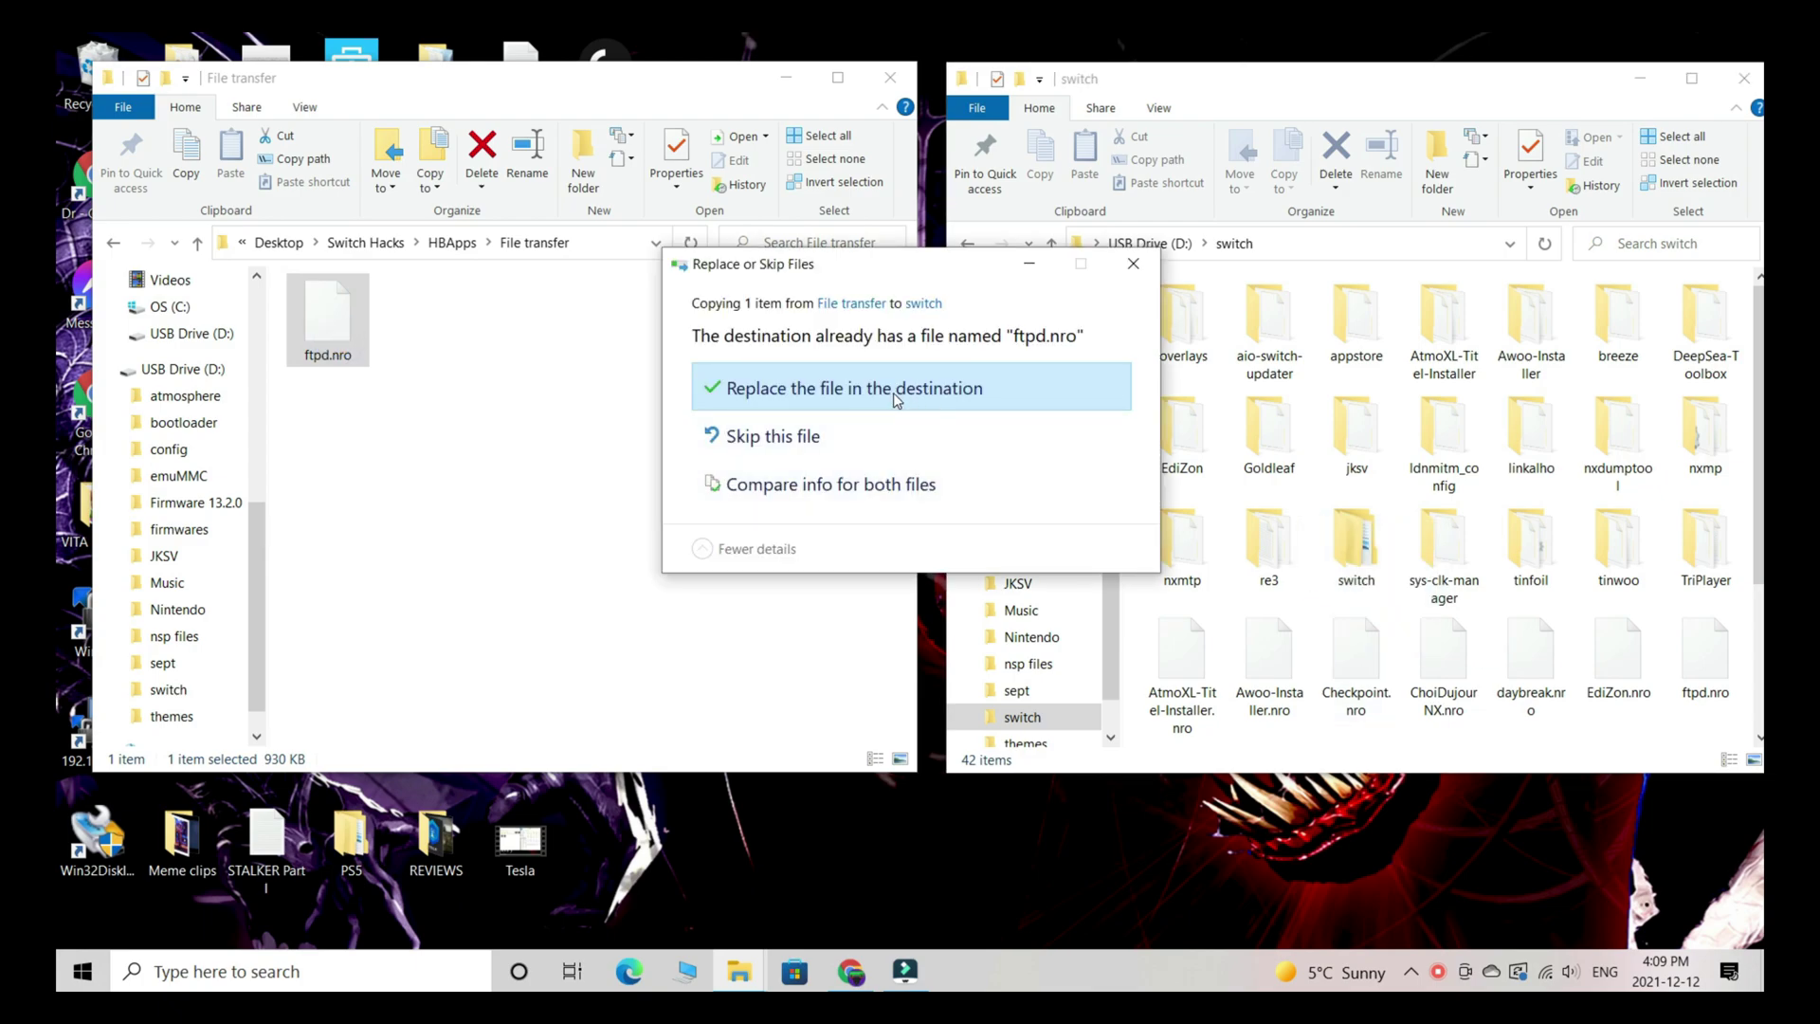
{"action": "left_click", "coordinate": [897, 392]}
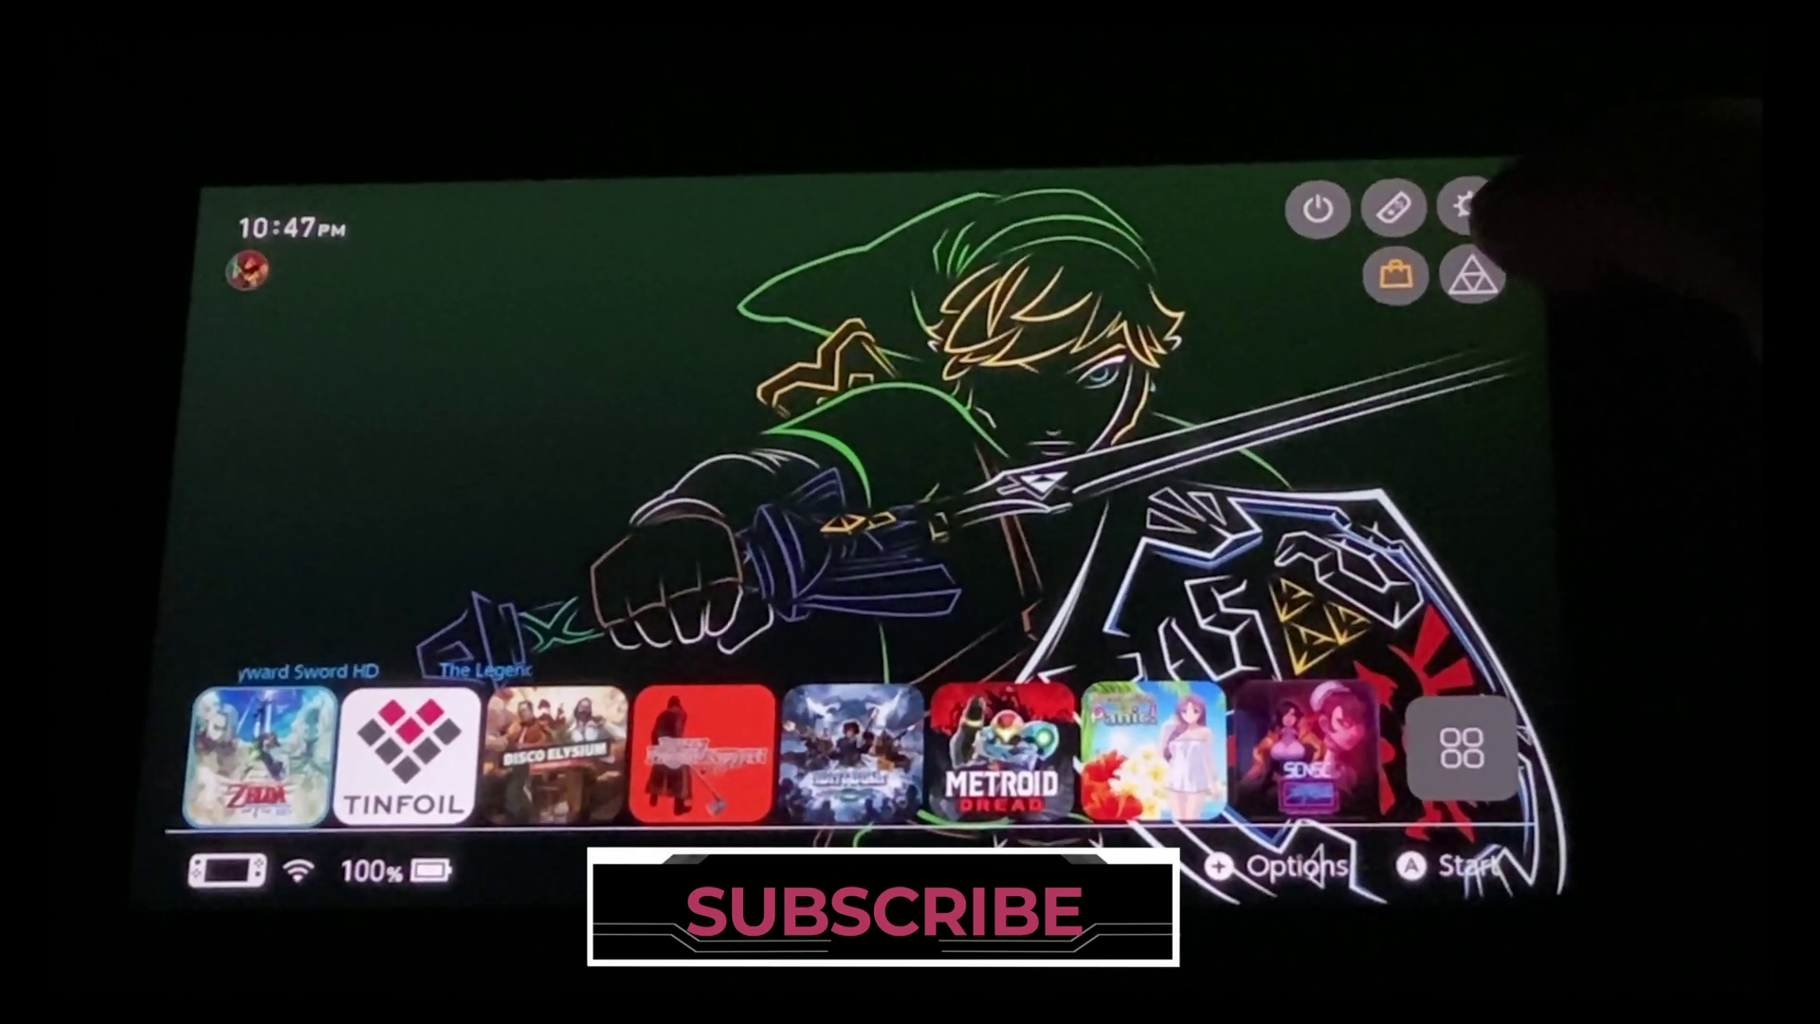
- Enter the Switch homebrew menu, find ftpd and launch it
{"action": "key", "text": "Down"}
{"action": "key", "text": "Return"}
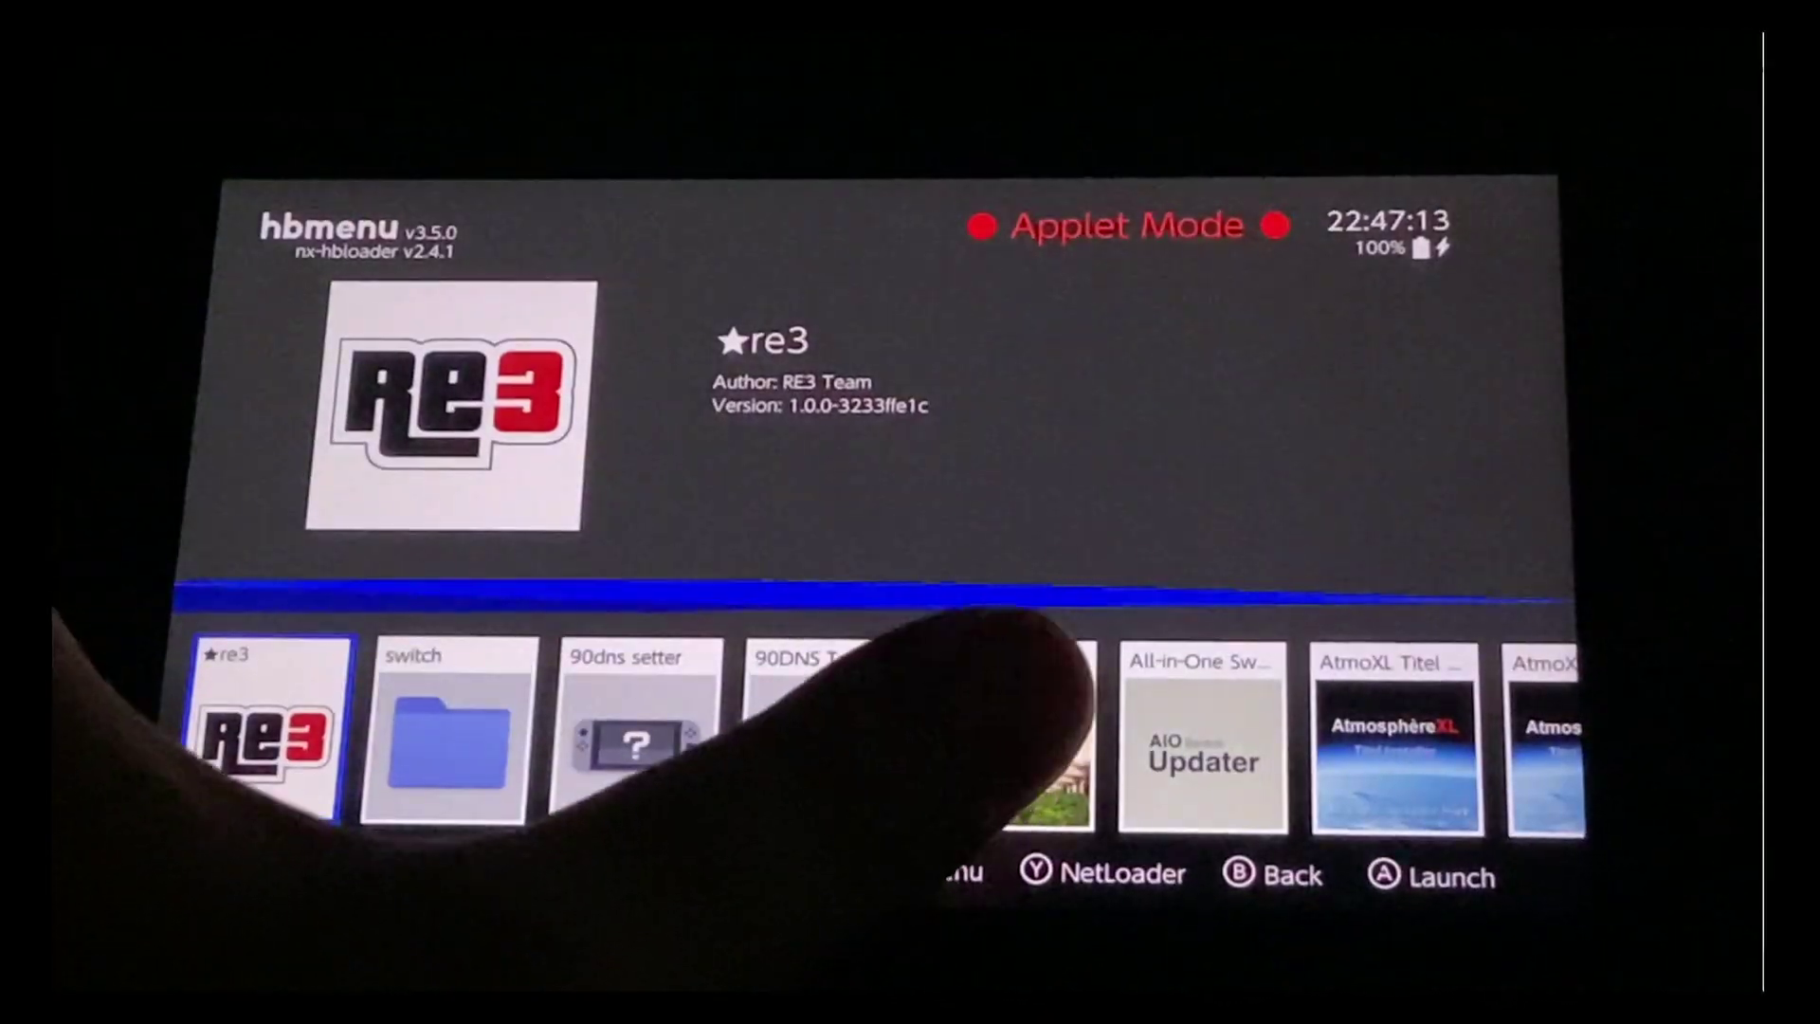
{"action": "mouse_move", "coordinate": [996, 769]}
{"action": "left_mouse_down"}
{"action": "mouse_move", "coordinate": [882, 725]}
{"action": "mouse_move", "coordinate": [370, 726]}
{"action": "left_mouse_up"}
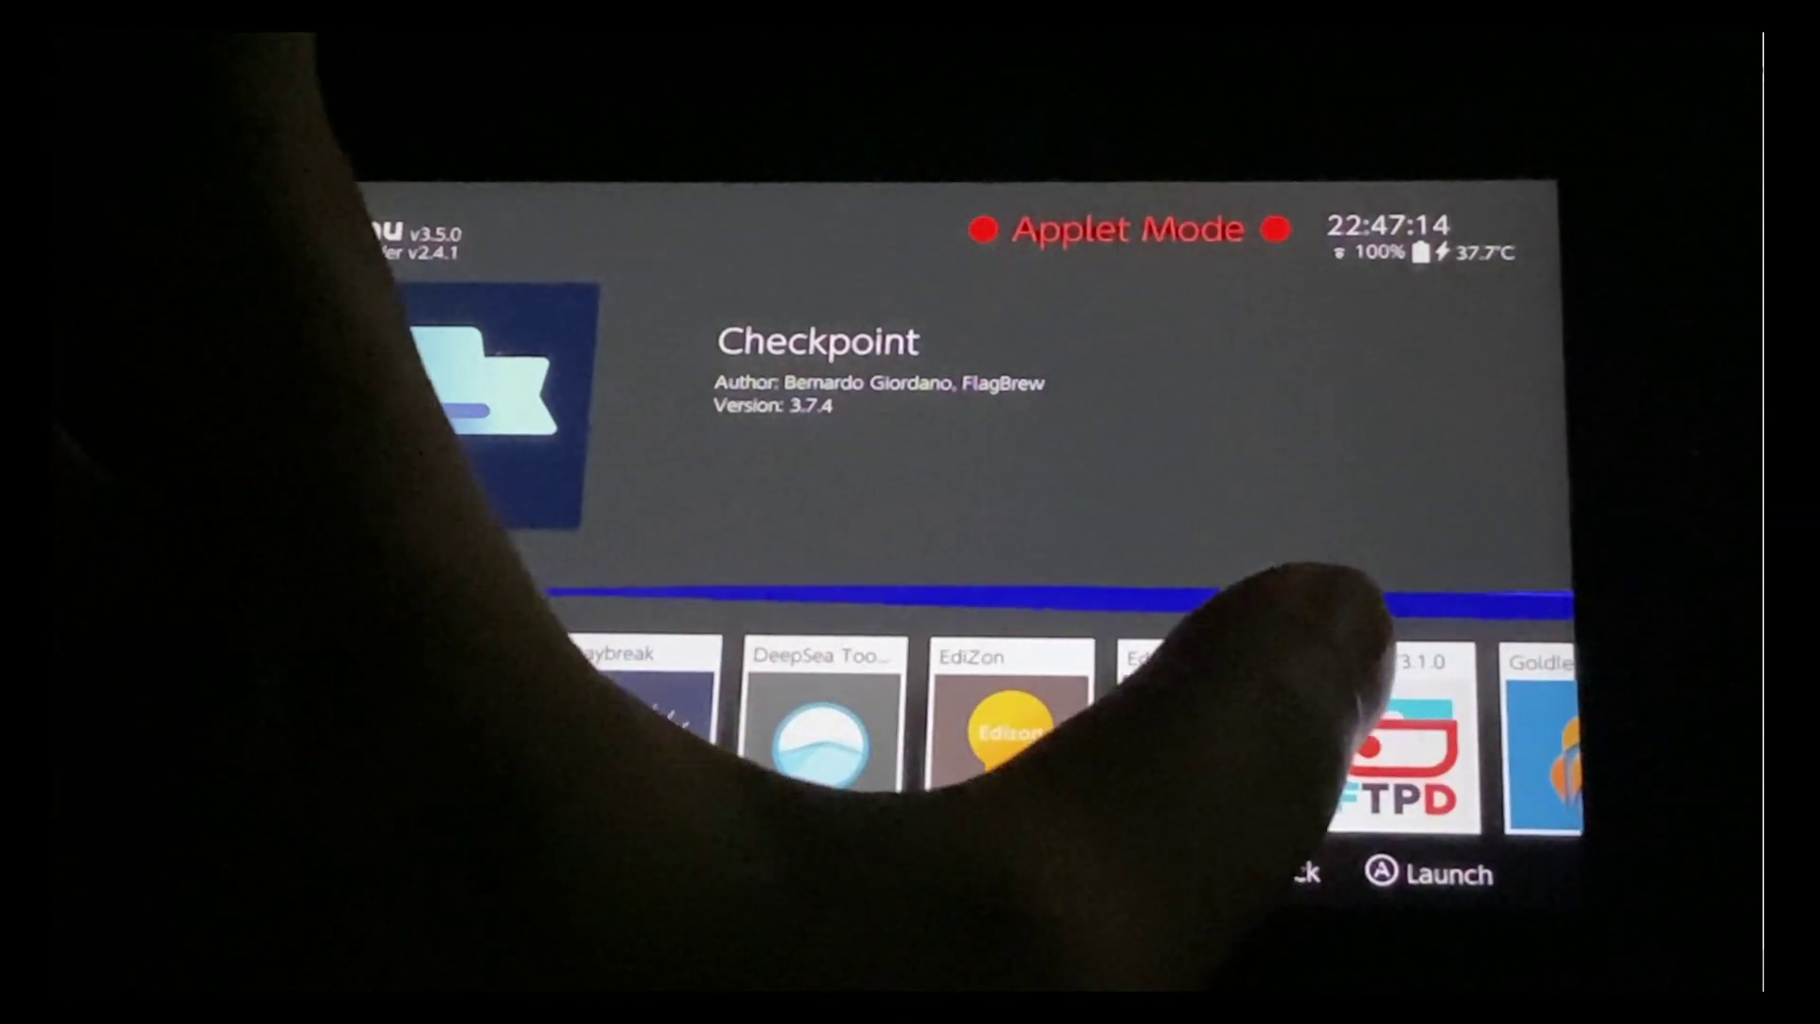
{"action": "key", "text": "Return"}
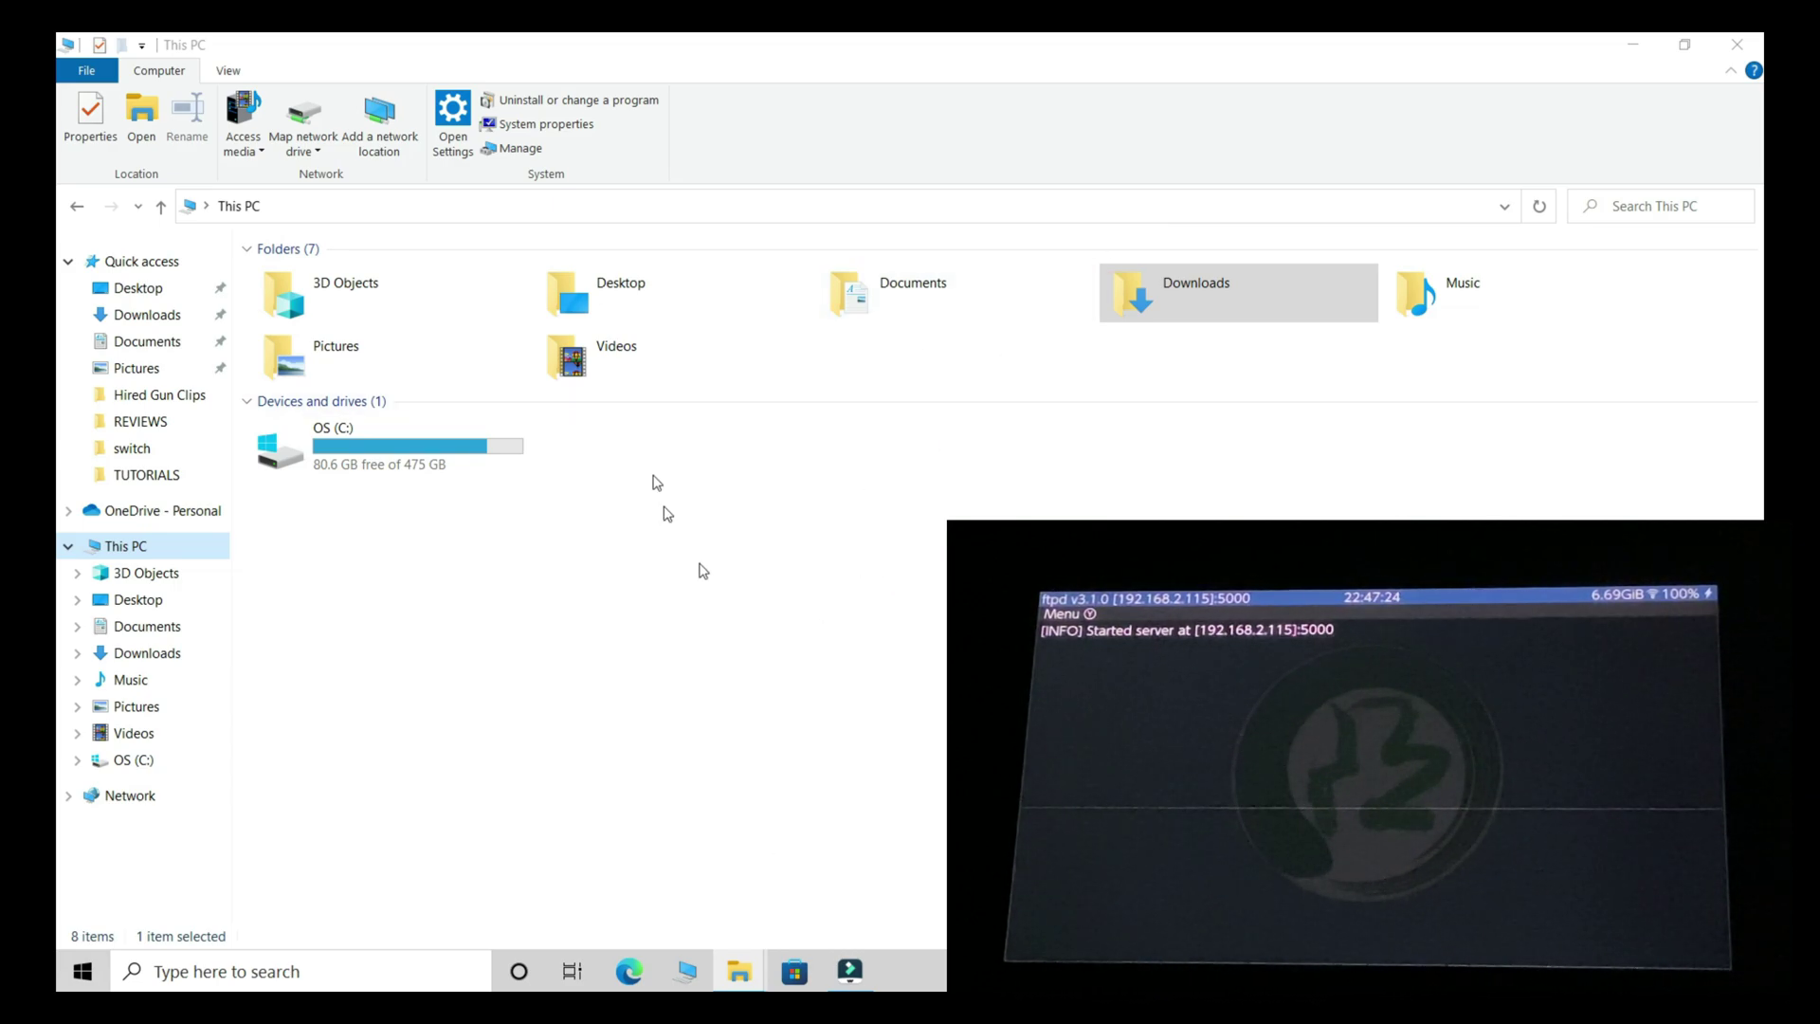
- Connect File Explorer to ftp://192.168.2.115:5000/ using the address bar suggestion
{"action": "left_click", "coordinate": [441, 208]}
{"action": "type", "text": "ft"}
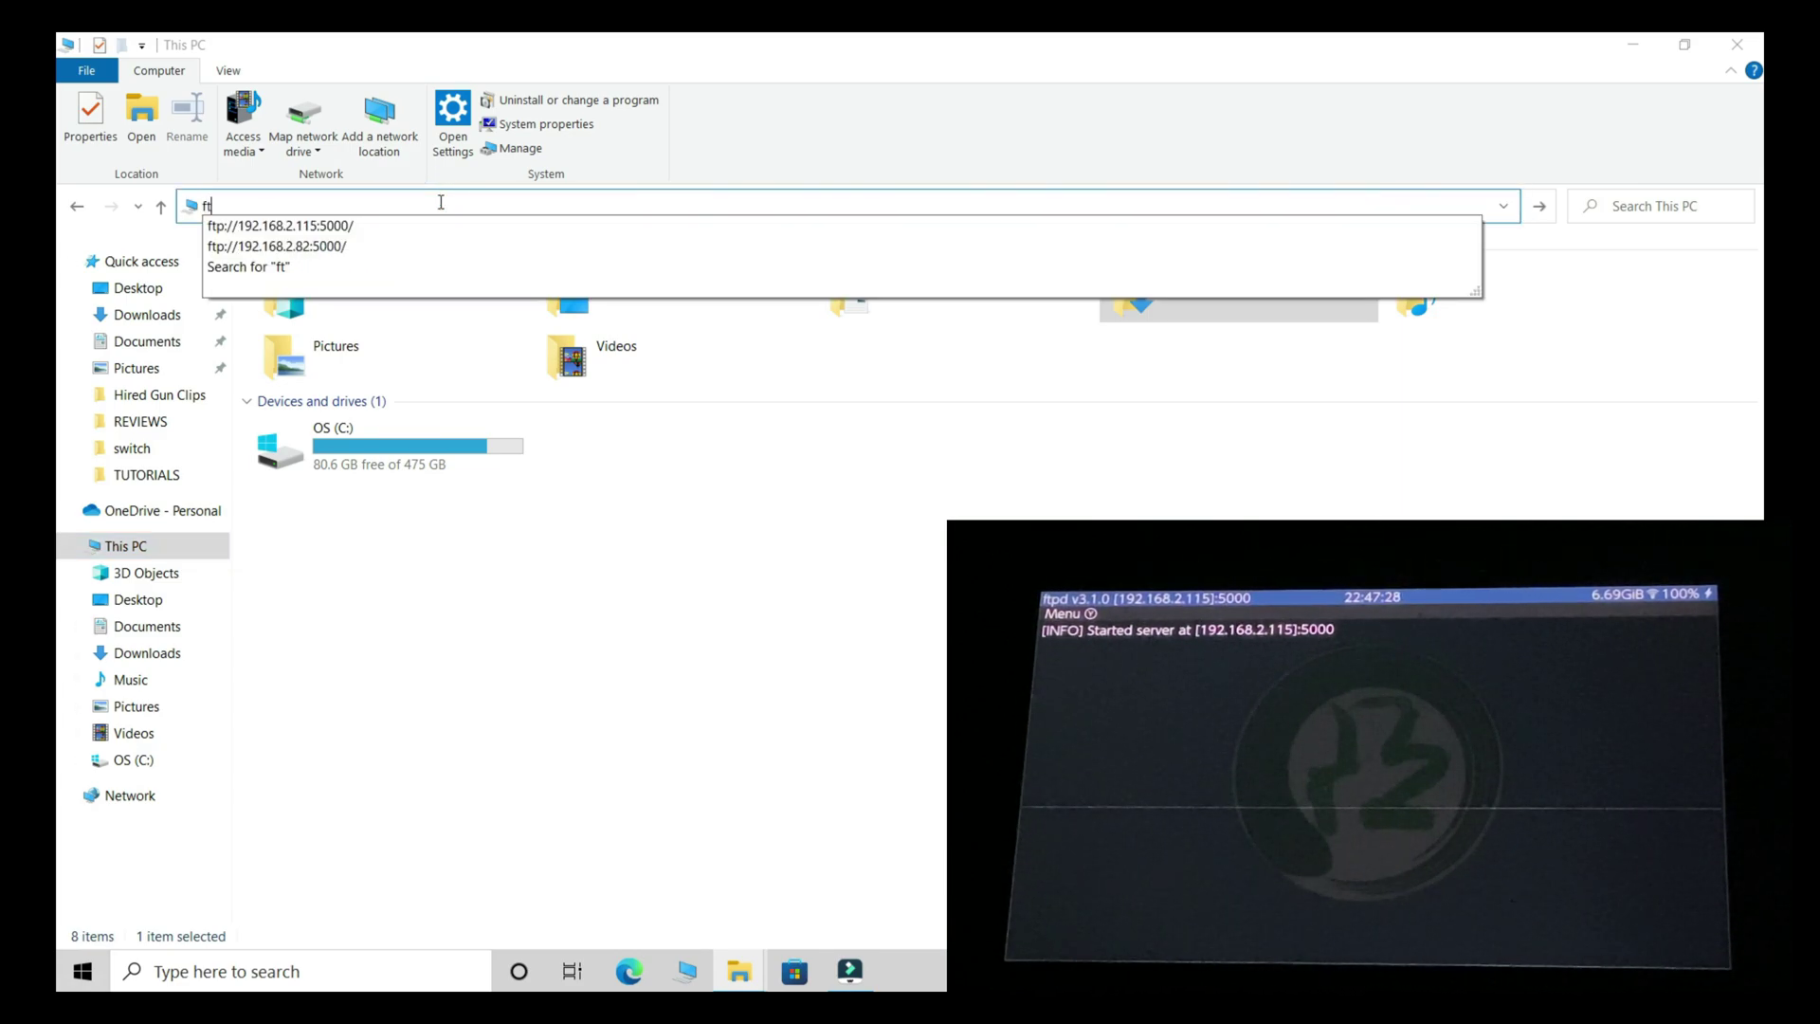
{"action": "type", "text": "p://"}
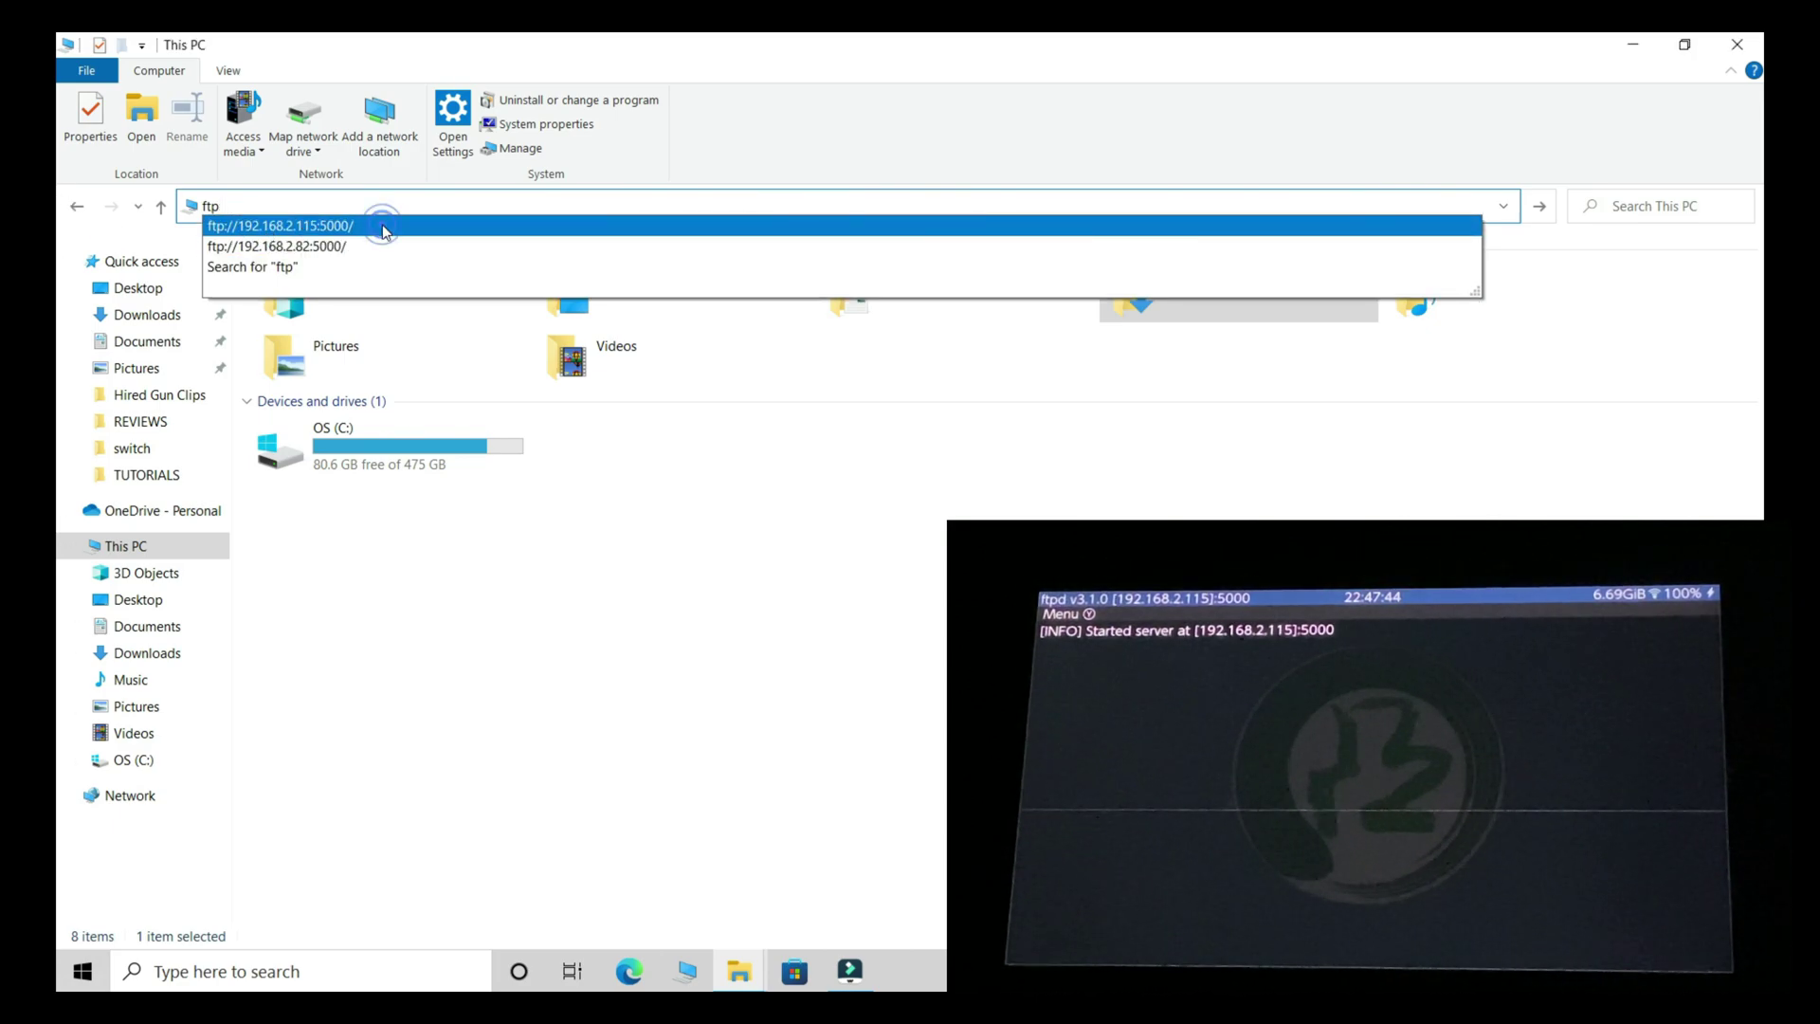
{"action": "left_click", "coordinate": [383, 227]}
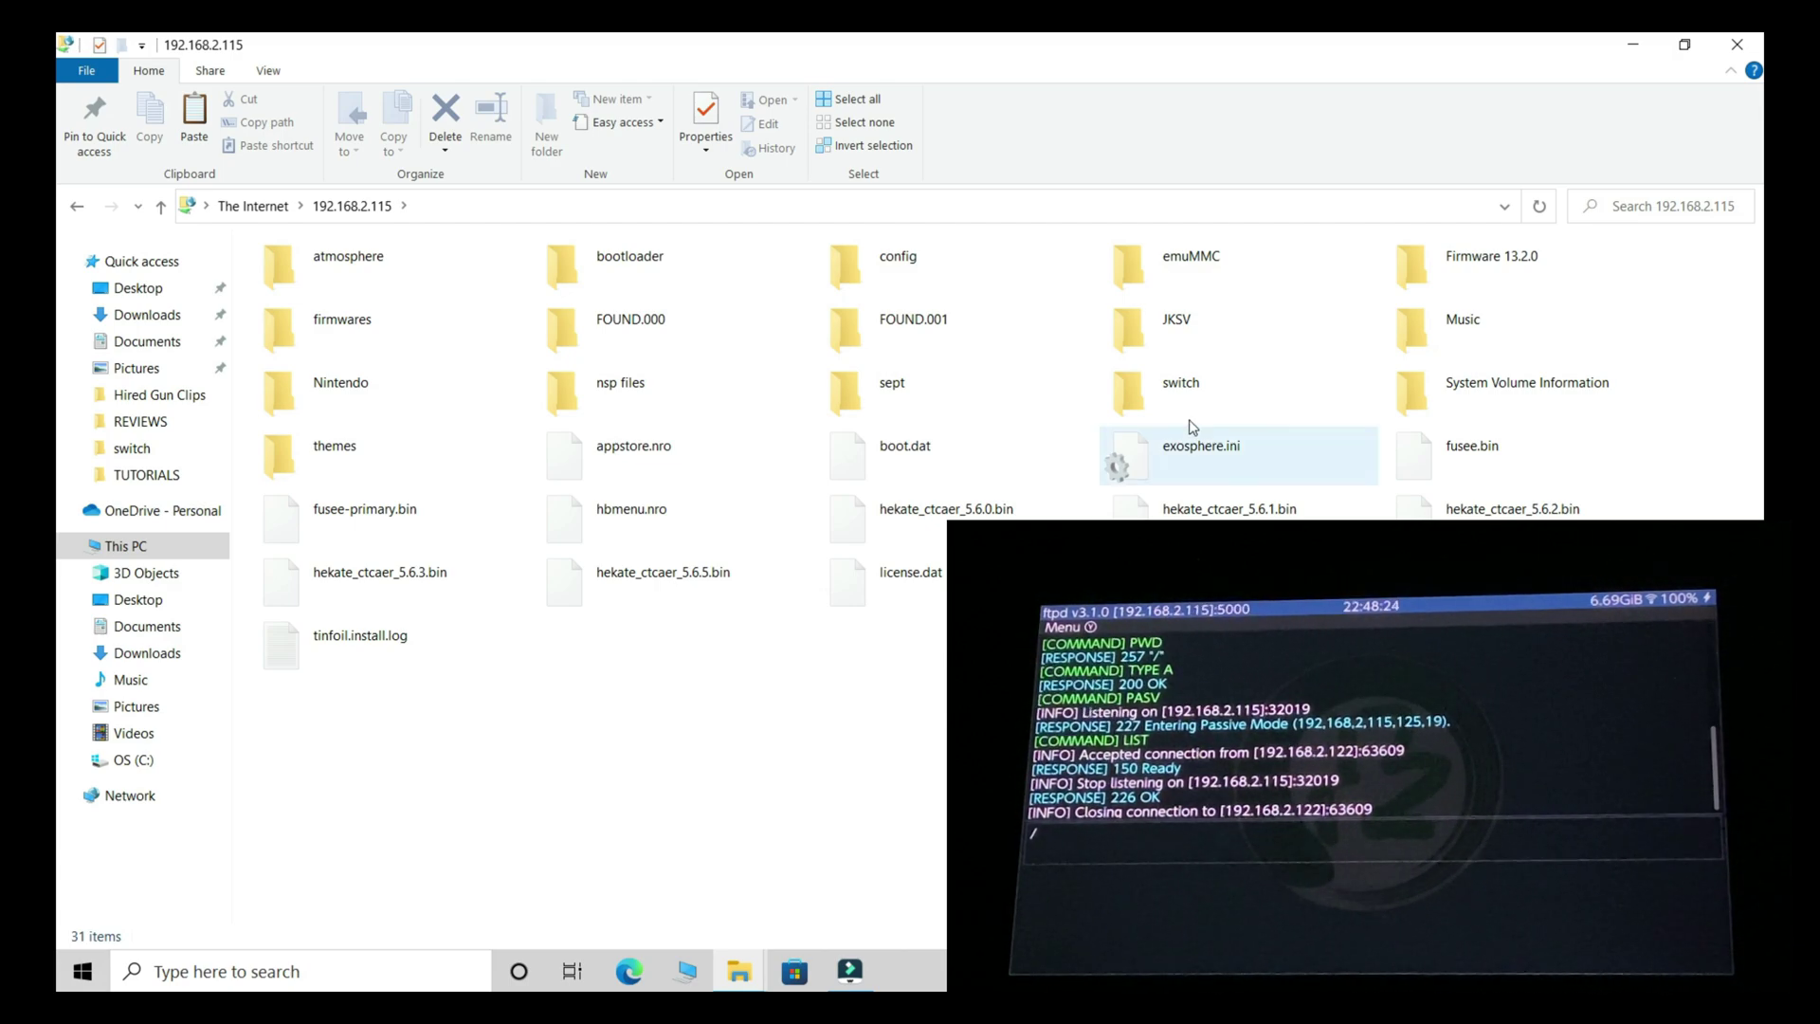
- Paste nut.exe into the Switch SD card's switch folder over FTP
{"action": "double_click", "coordinate": [1181, 384]}
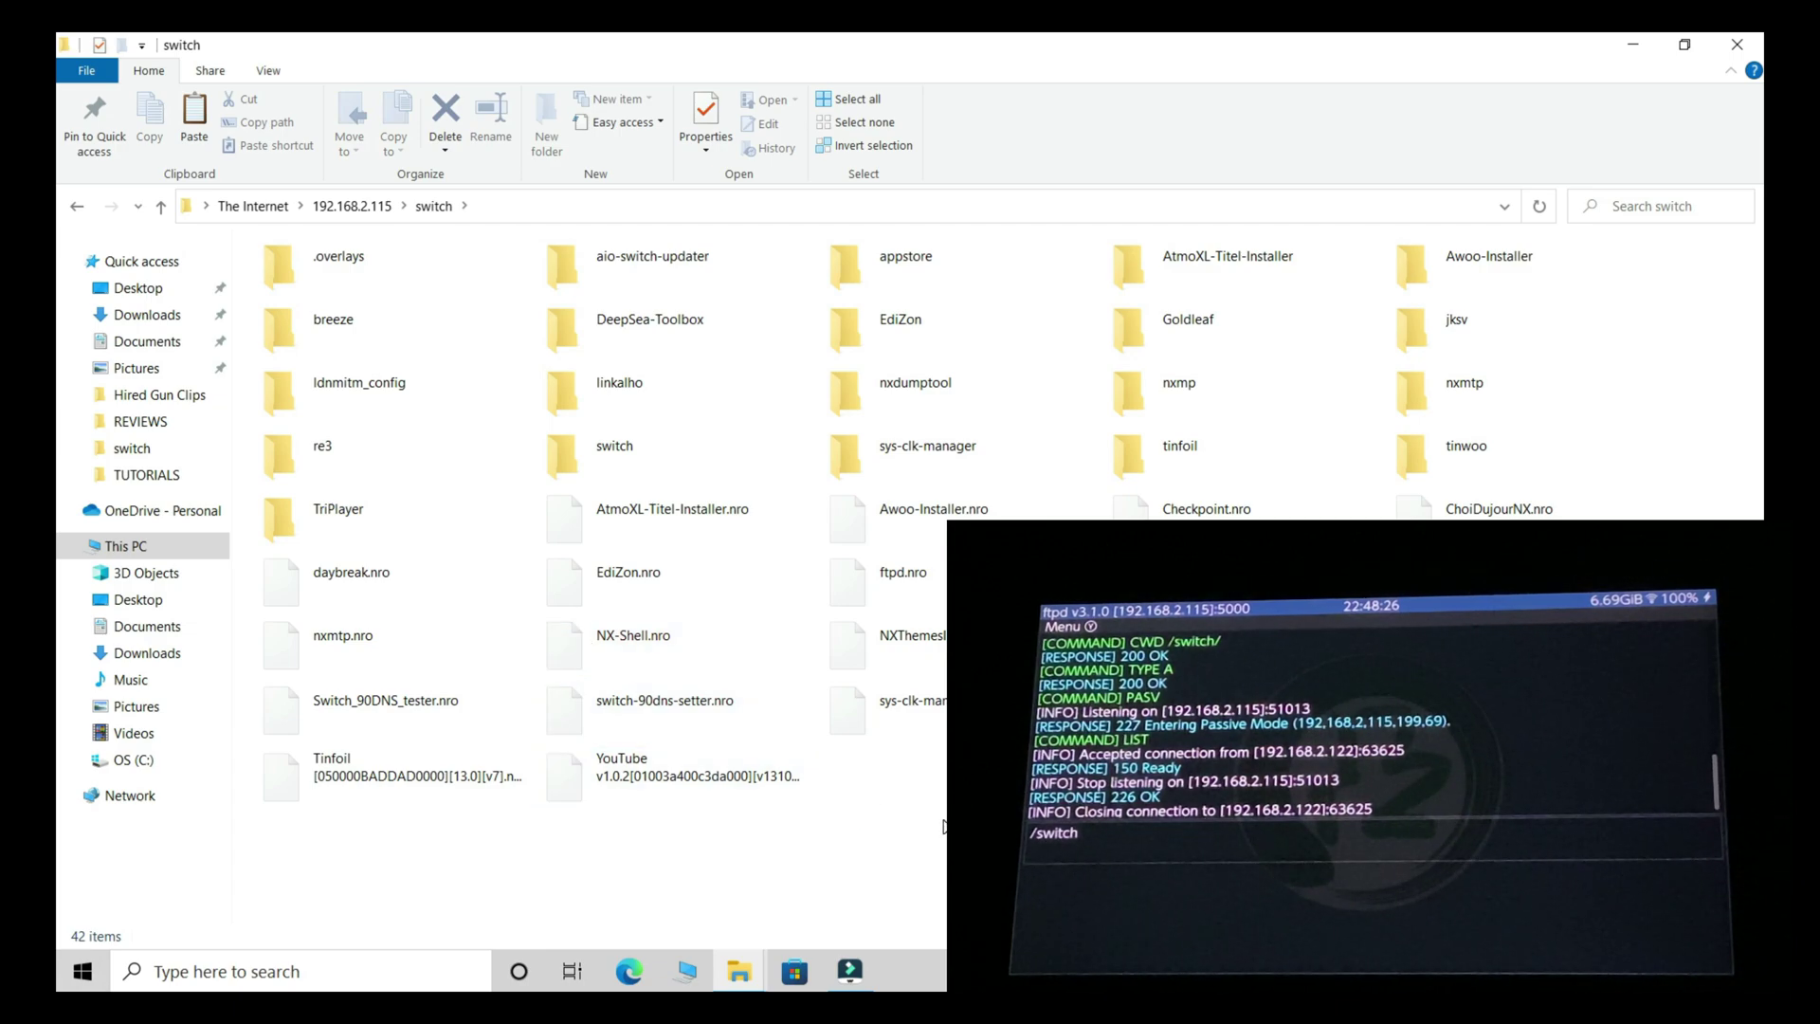
{"action": "key", "text": "ctrl+v"}
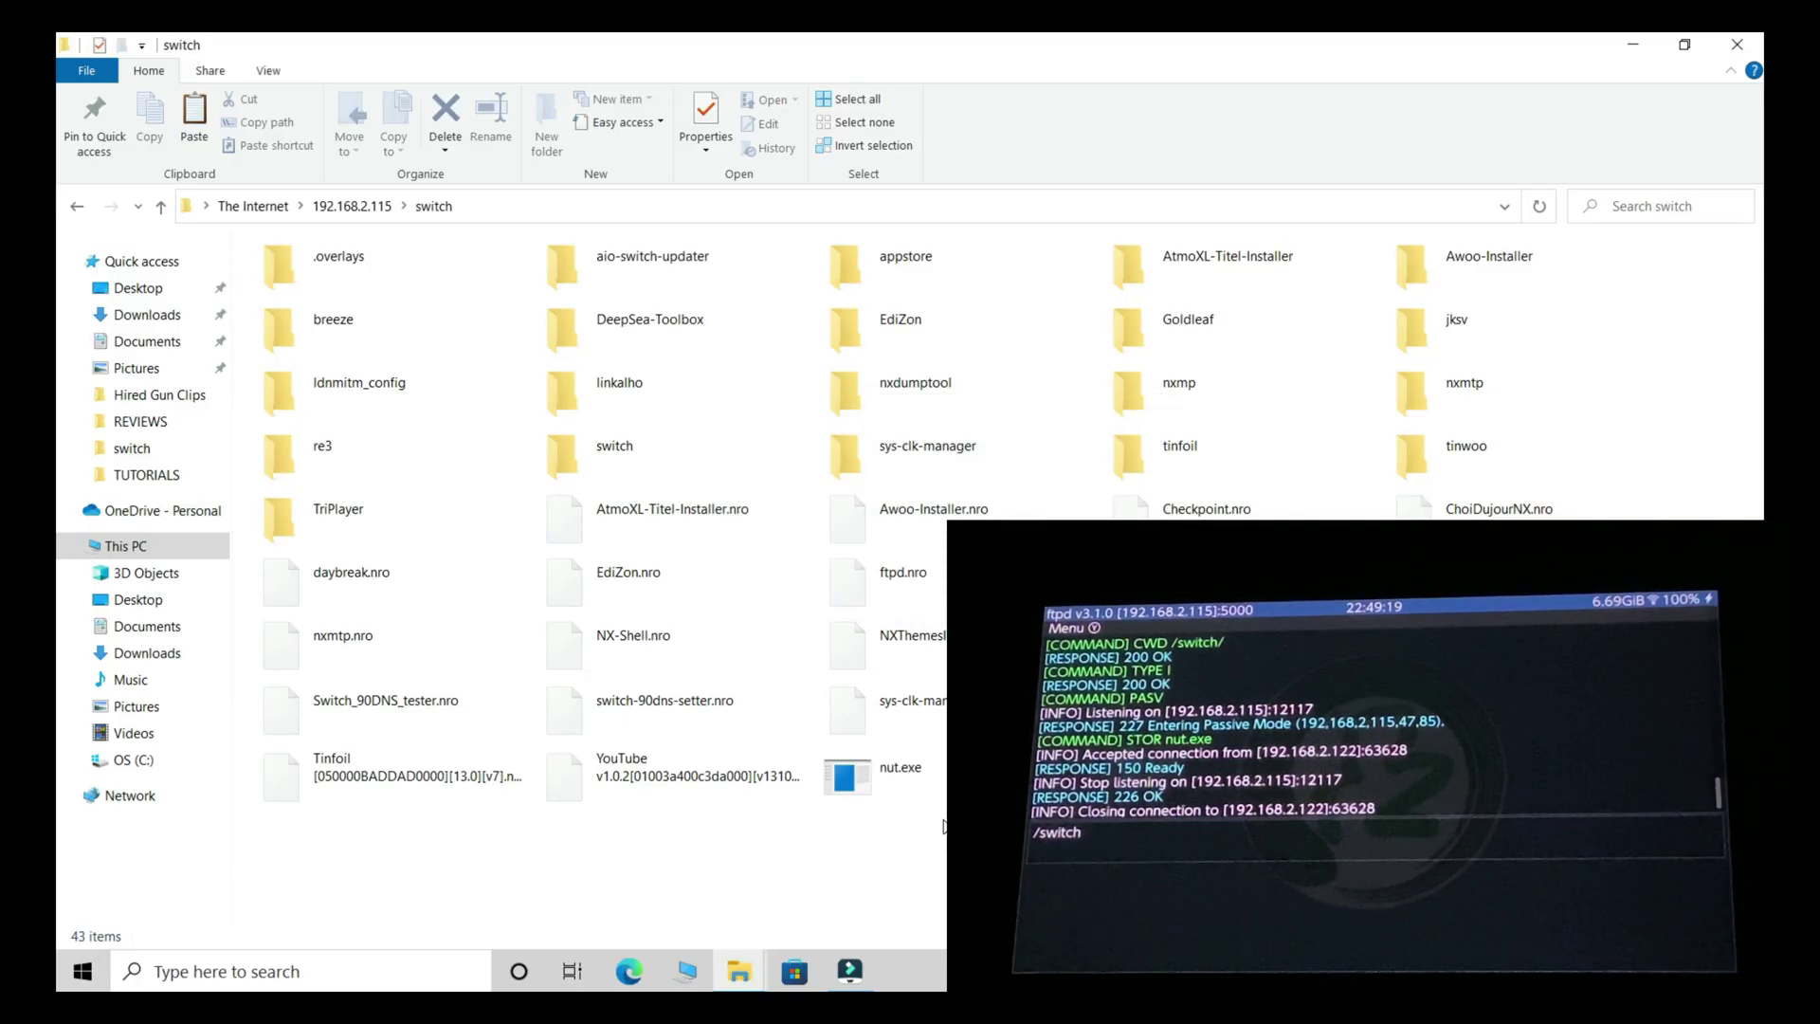
- Delete nut.exe from the Switch's switch folder
{"action": "left_click", "coordinate": [867, 779]}
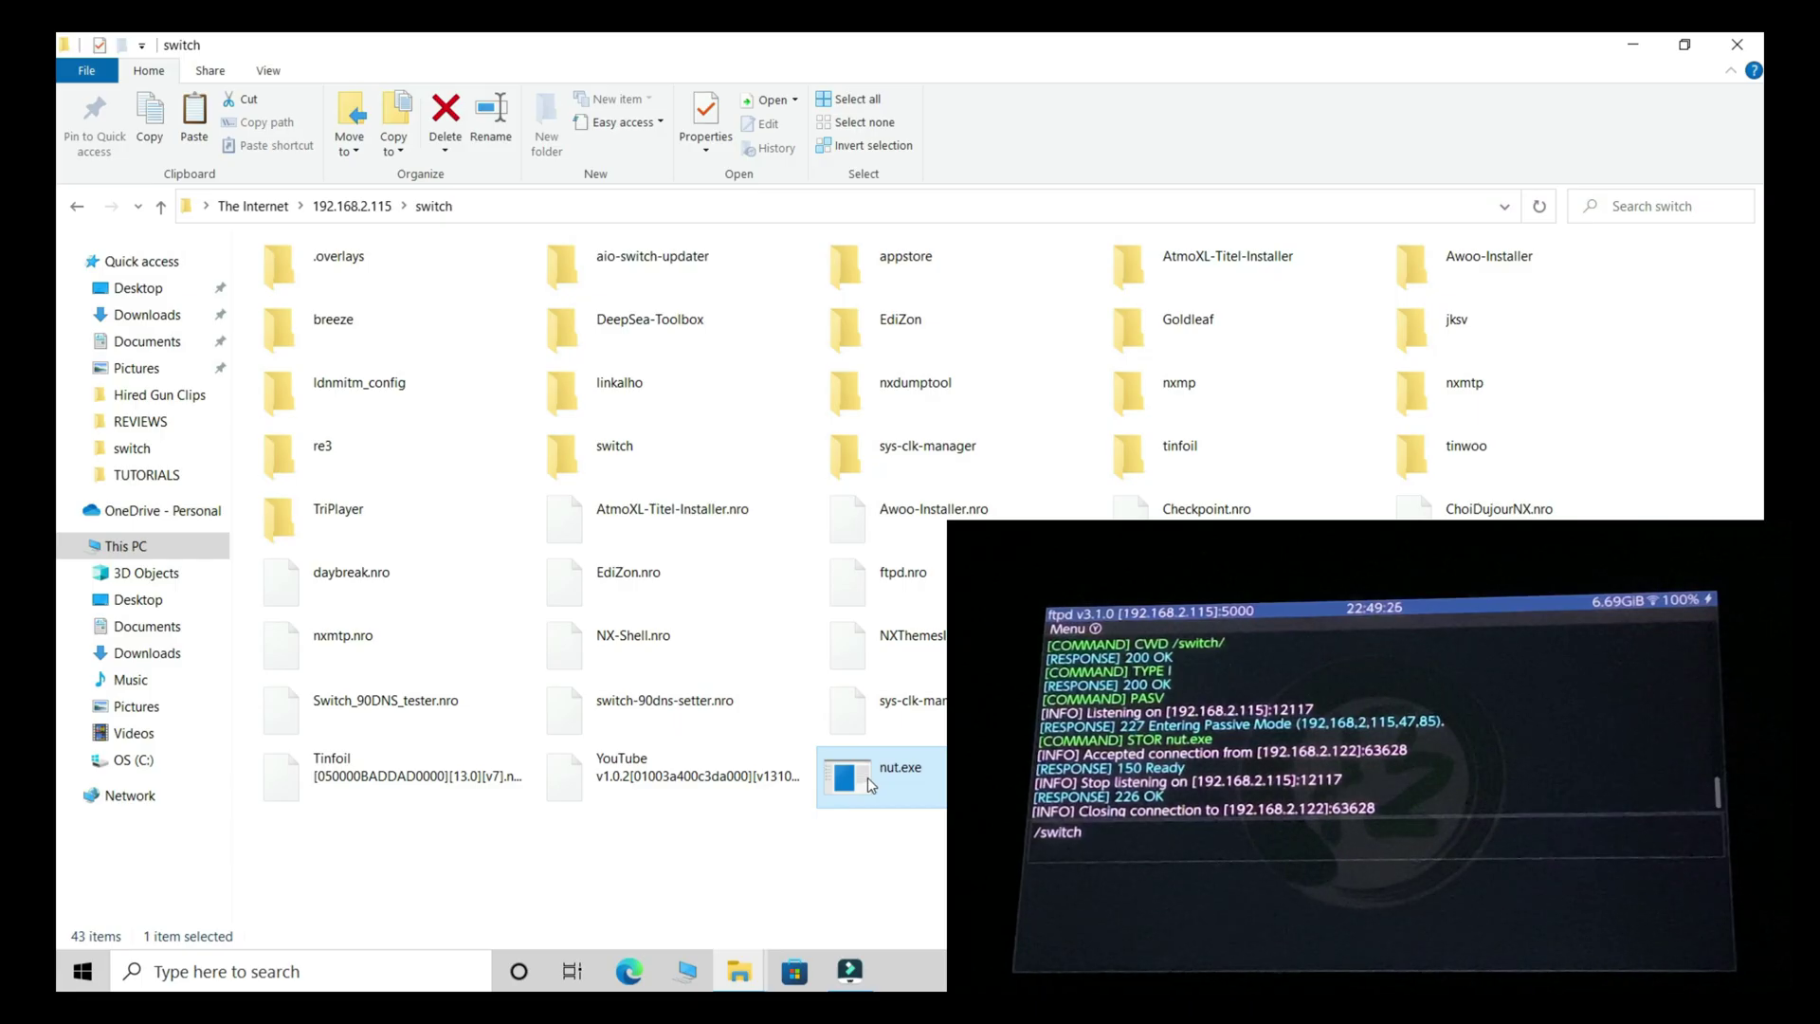
{"action": "key", "text": "Delete"}
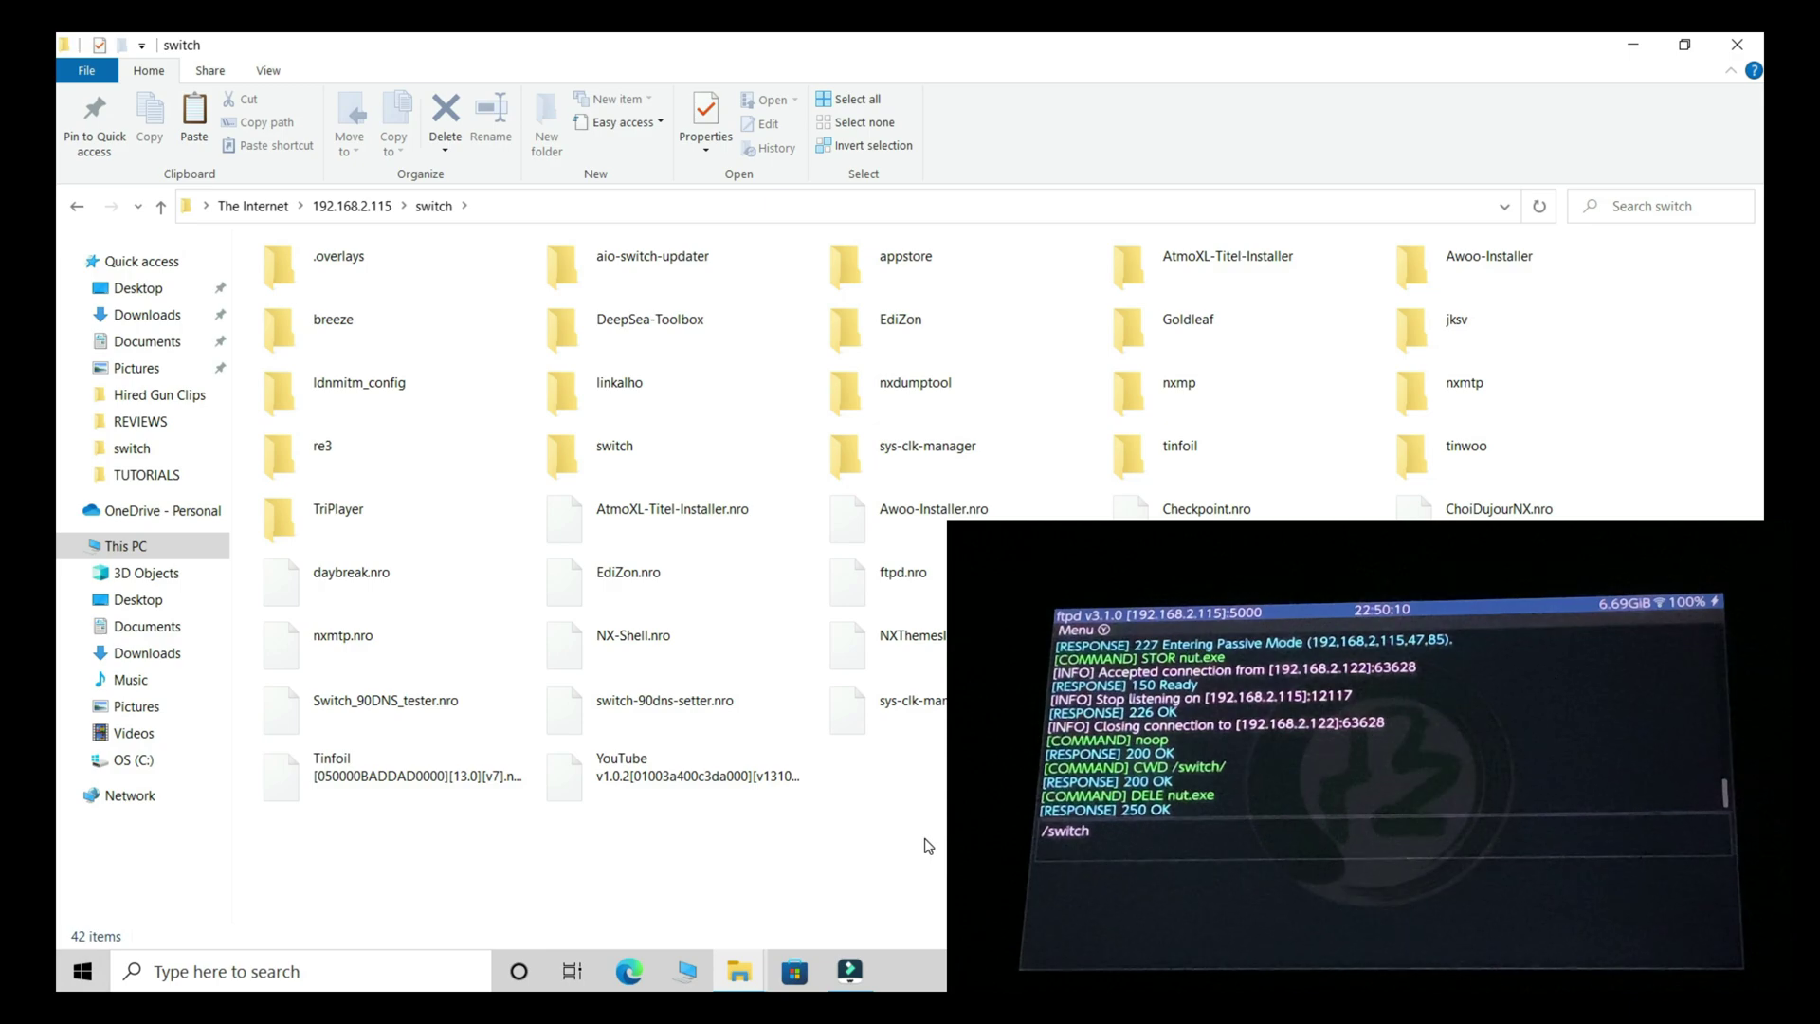
- Refresh the FTP switch folder, dismiss the FTP Folder Error, and close File Explorer
{"action": "left_click", "coordinate": [1538, 211]}
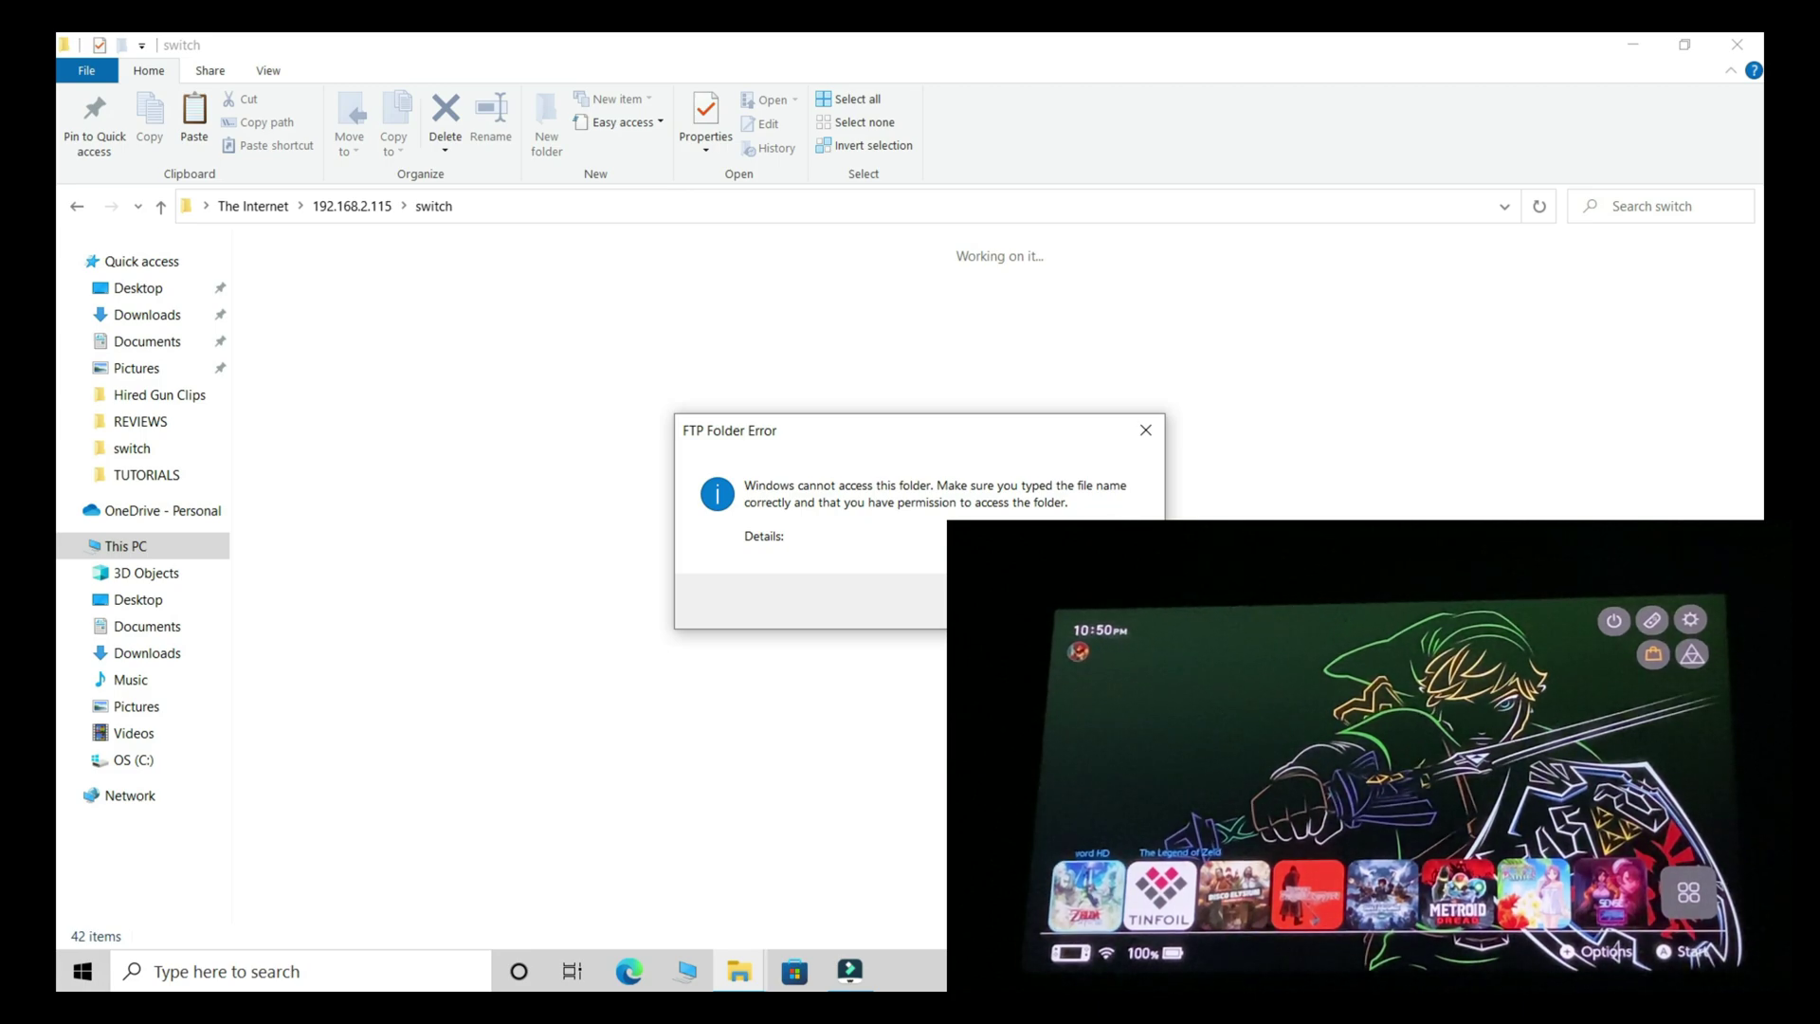
{"action": "left_click", "coordinate": [1098, 600]}
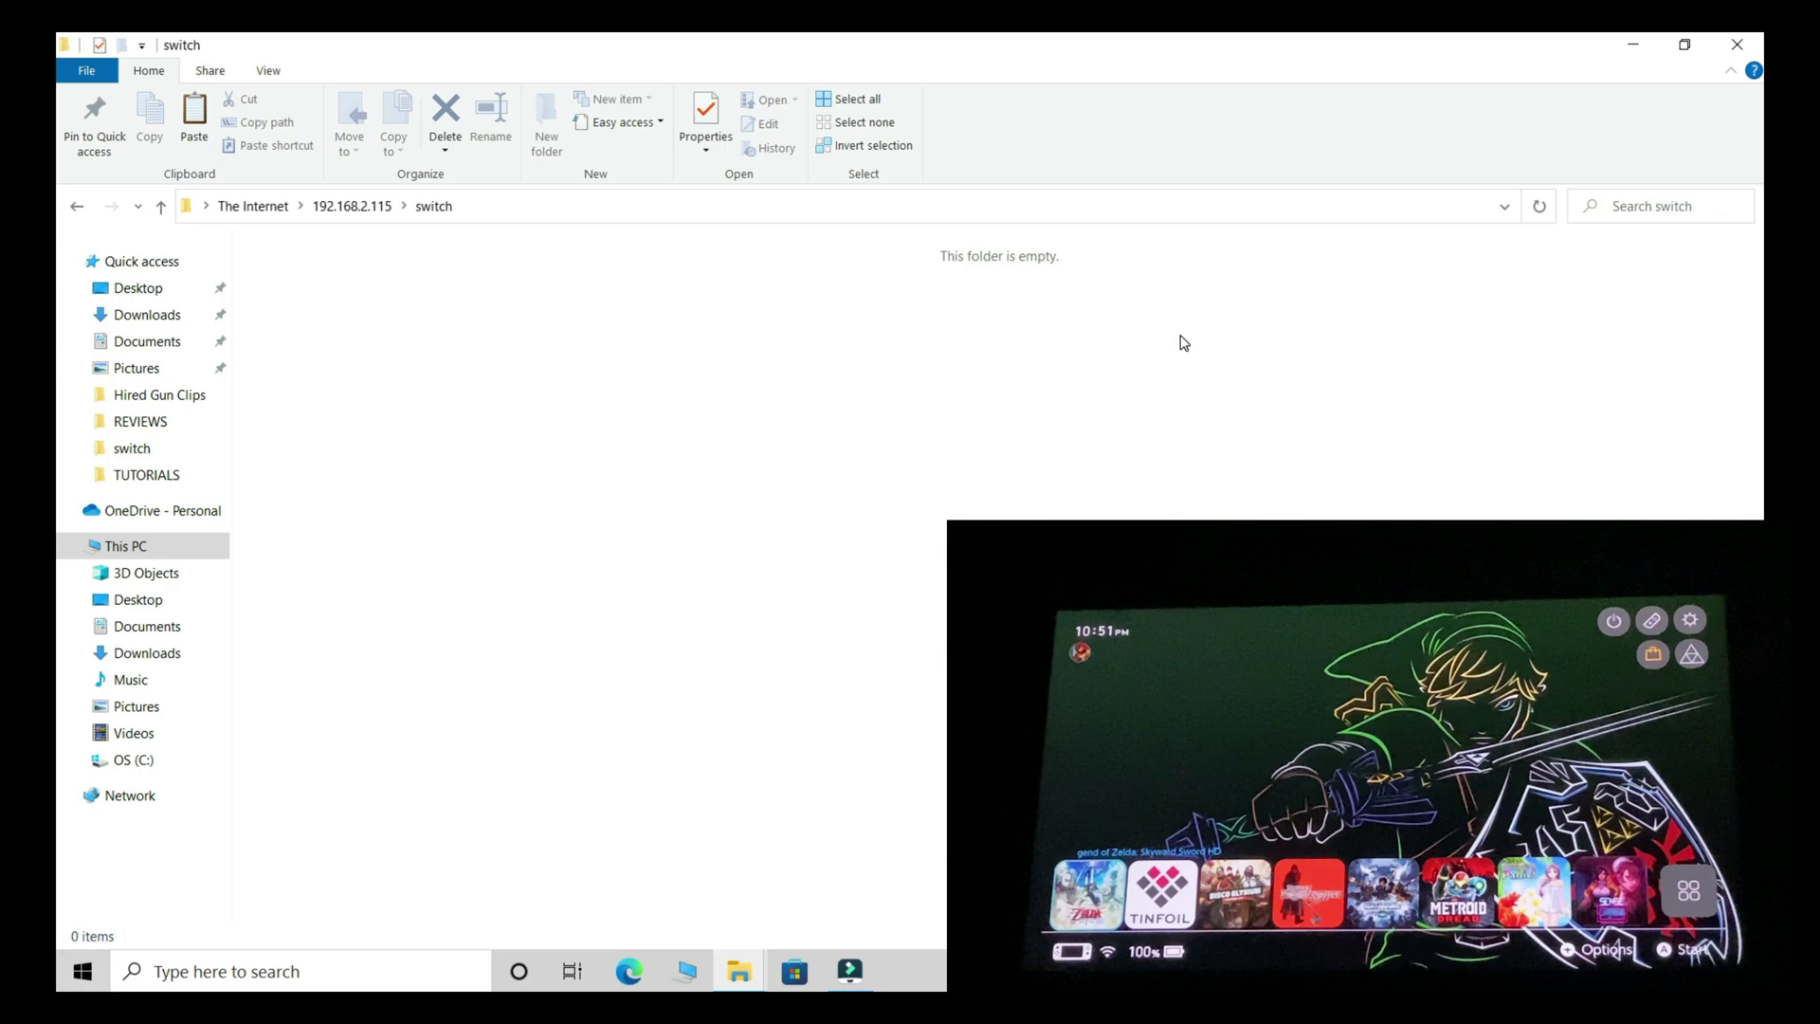
{"action": "left_click", "coordinate": [1747, 42]}
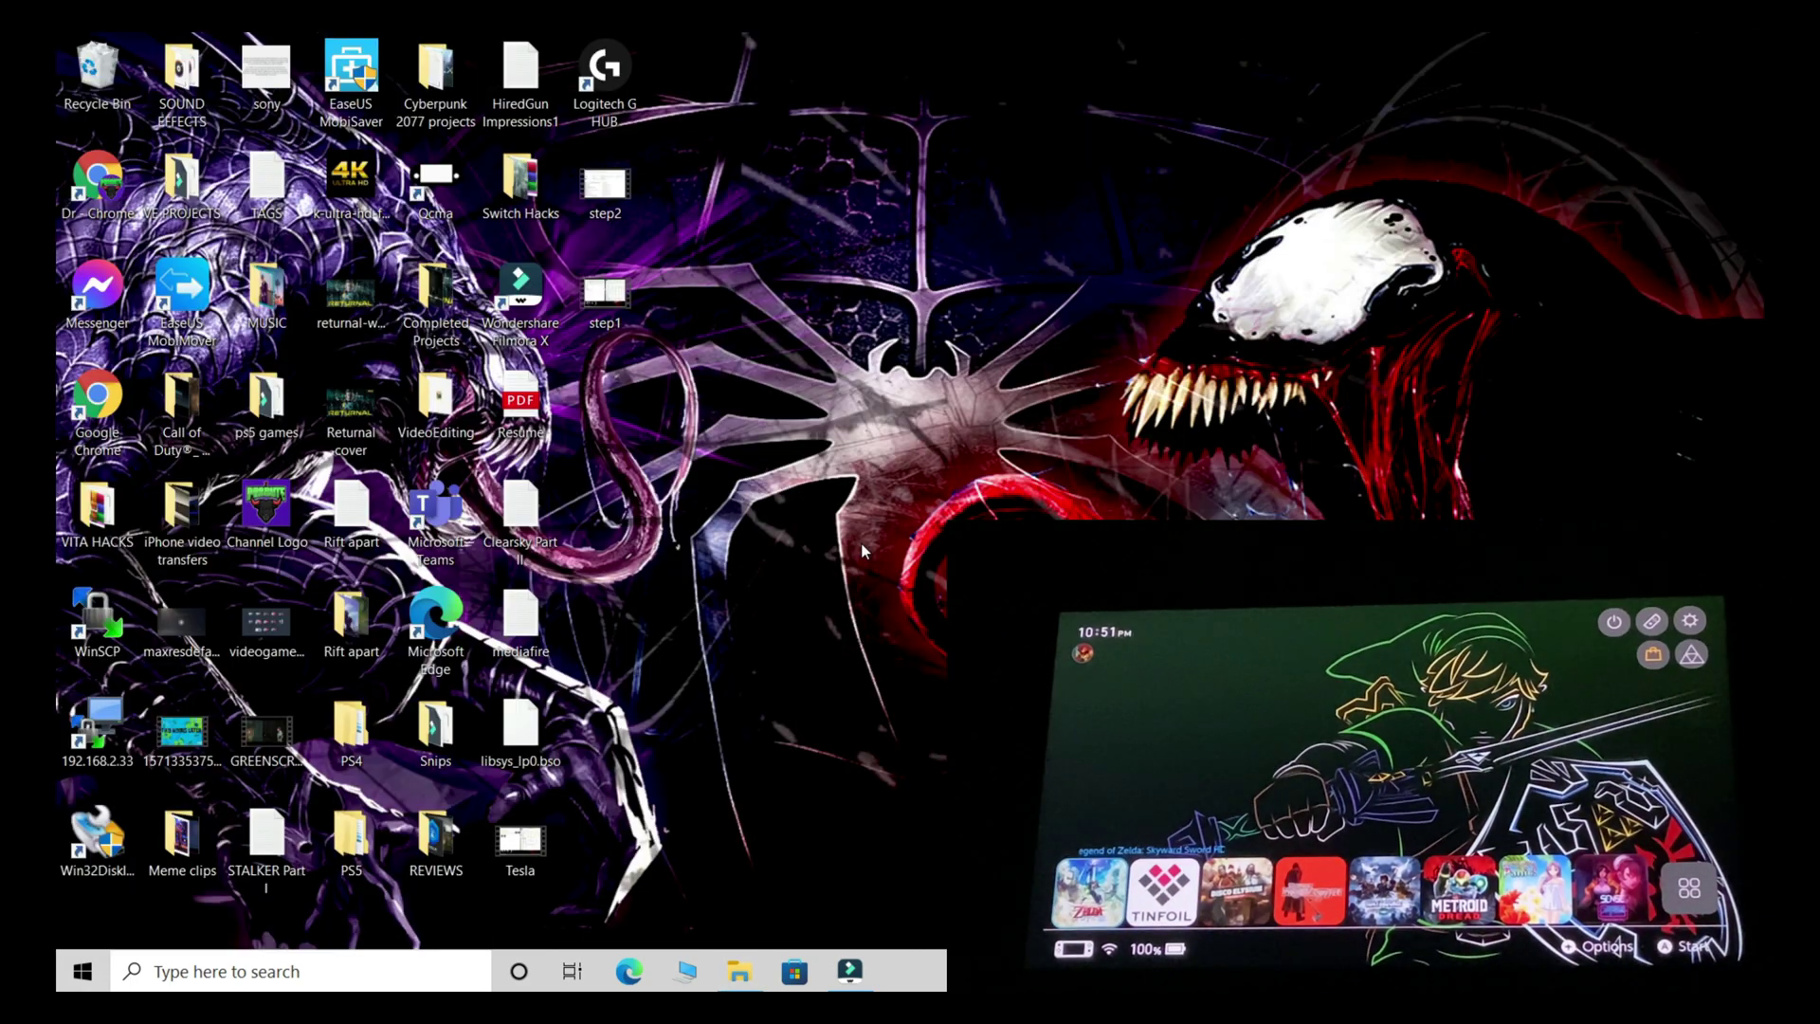